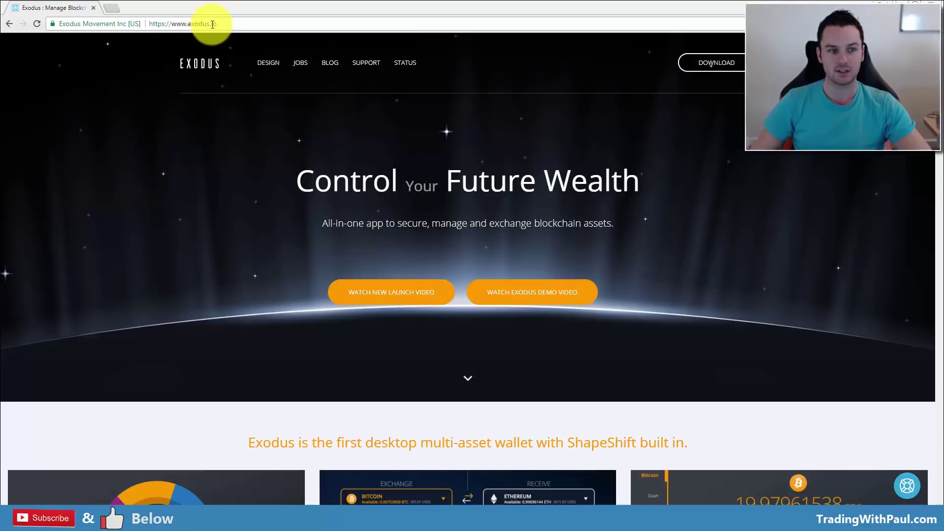
- Open the Exodus releases page showing Latest Release 1.44.1
scroll(696, 238, "down", 4)
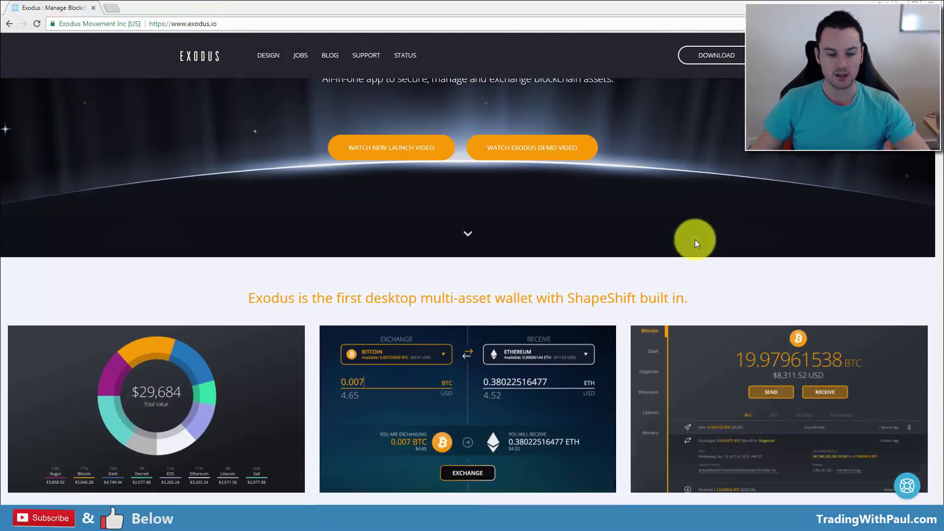
scroll(695, 240, "up", 3)
scroll(672, 196, "up", 1)
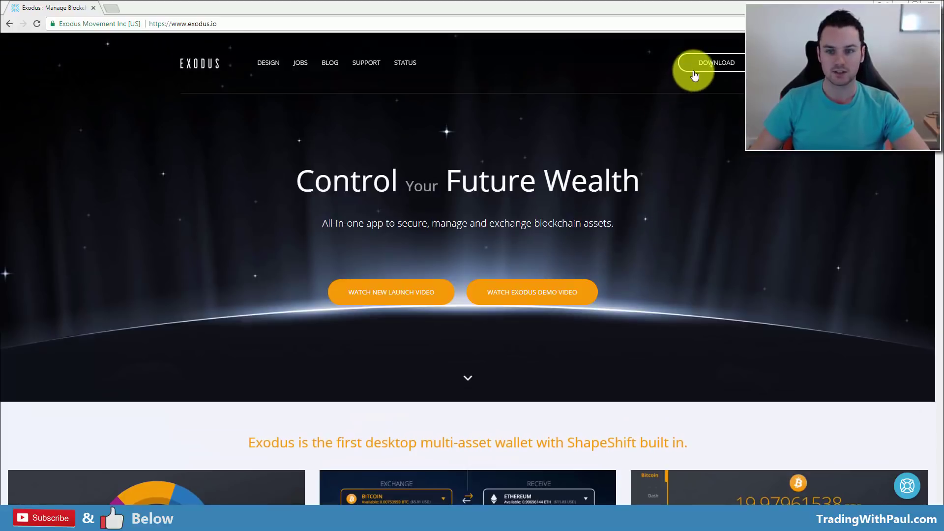
left_click(698, 64)
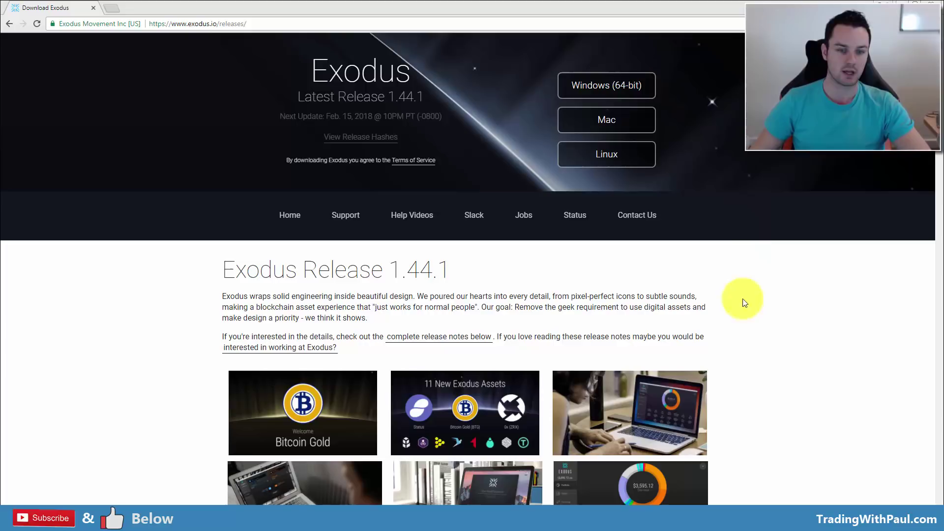
- Launch the Exodus wallet, check its backup status, and return to the $1.02 Bitcoin portfolio
left_click(172, 517)
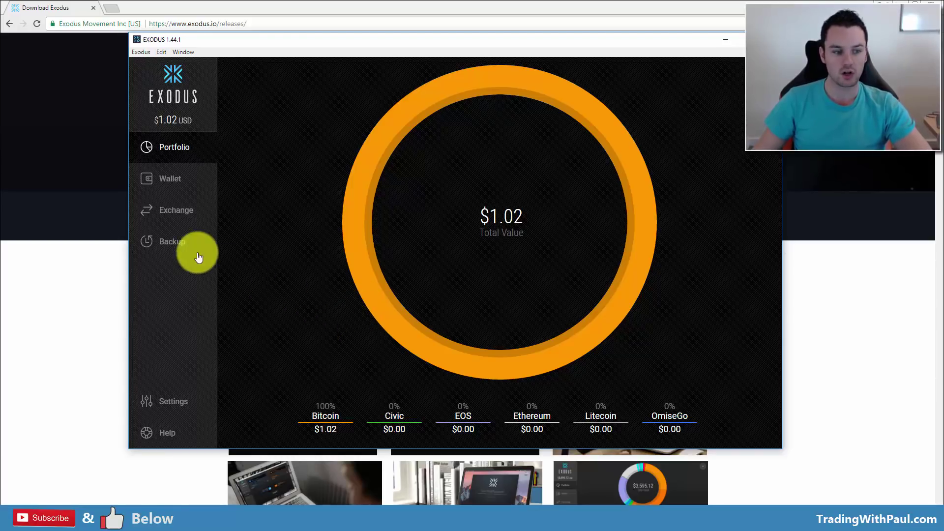
left_click(180, 244)
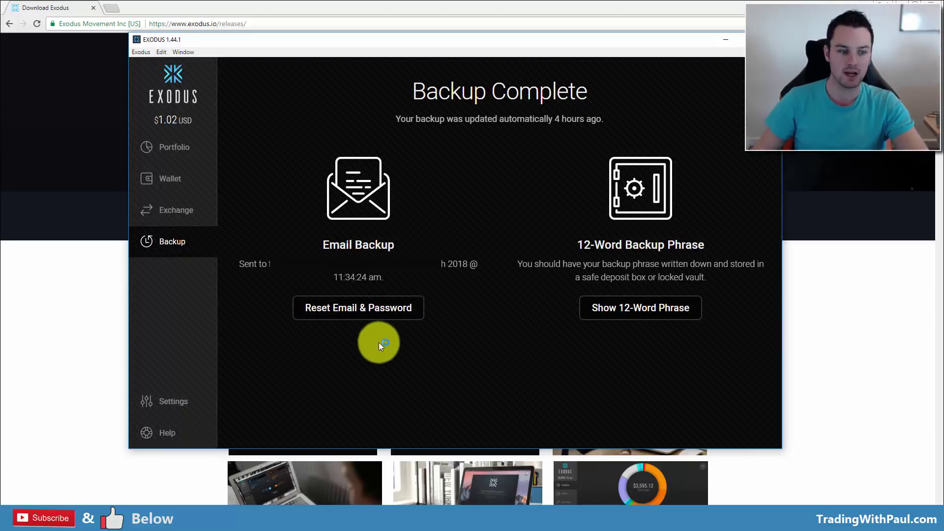
left_click(160, 148)
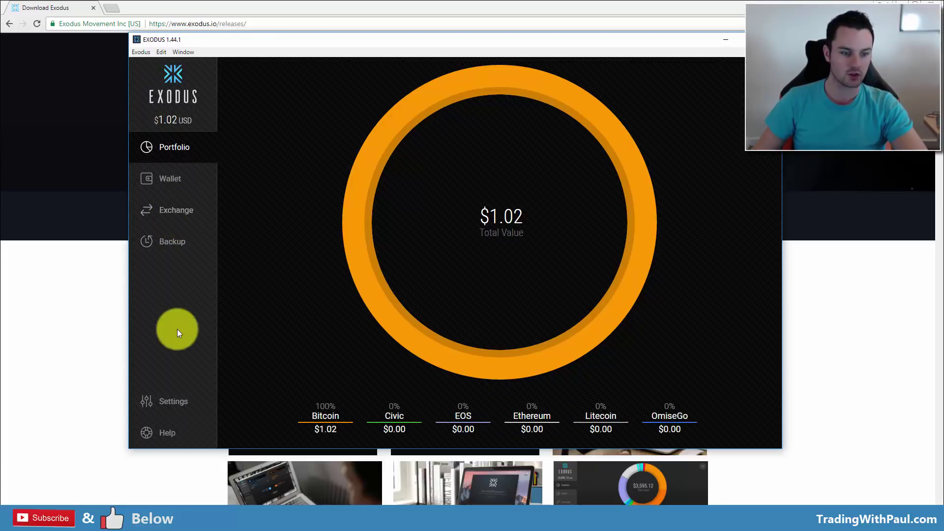
- In Settings, leave the display currency on USD and bring up the Assets show/hide list
left_click(169, 401)
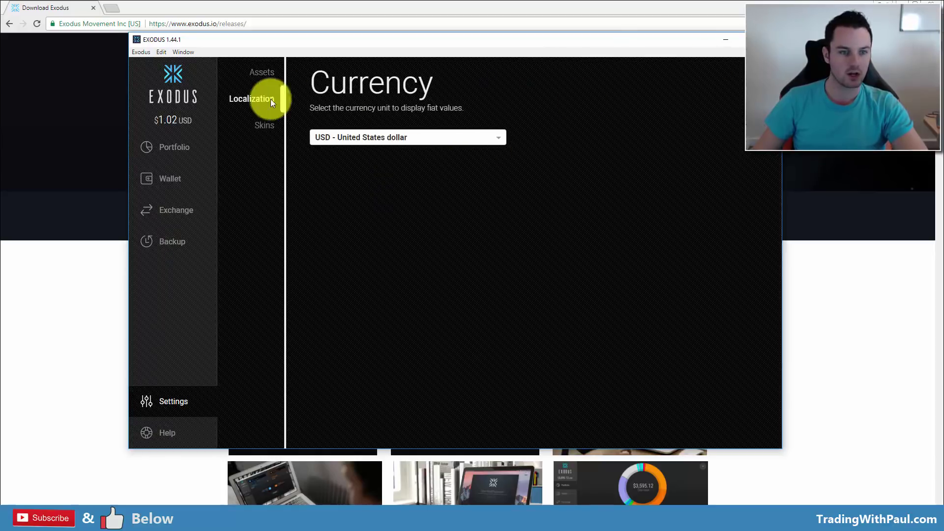
left_click(403, 137)
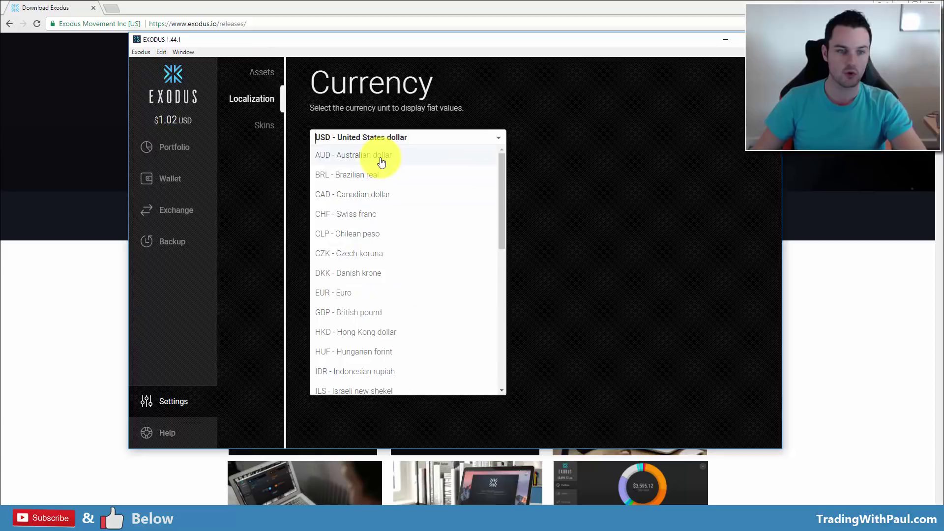
left_click(553, 139)
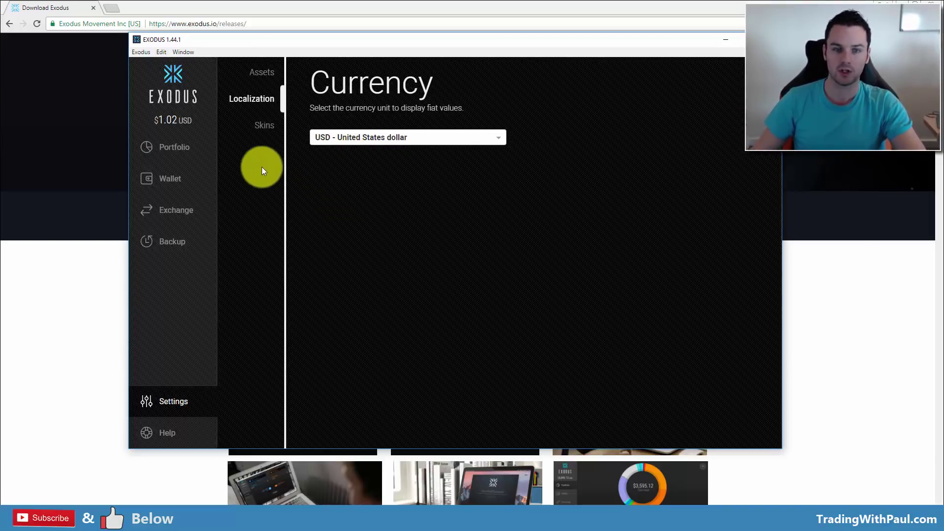
left_click(265, 75)
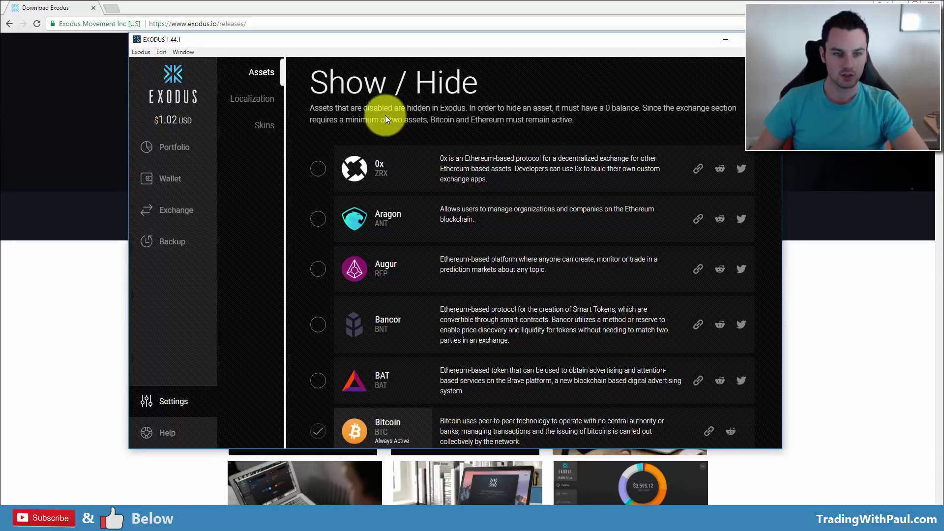
- Tick Bitcoin Cash, Dash and District0x in the assets list, then view the portfolio
scroll(376, 144, "down", 5)
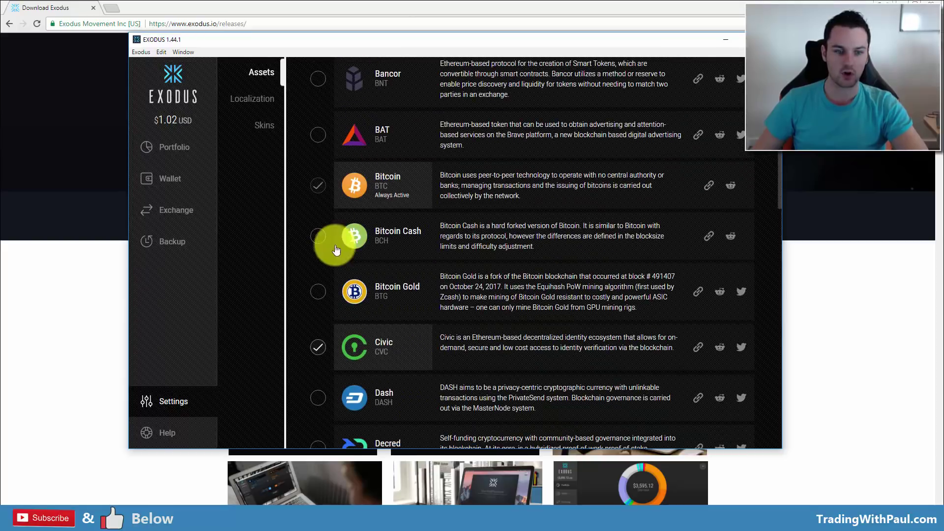
left_click(319, 237)
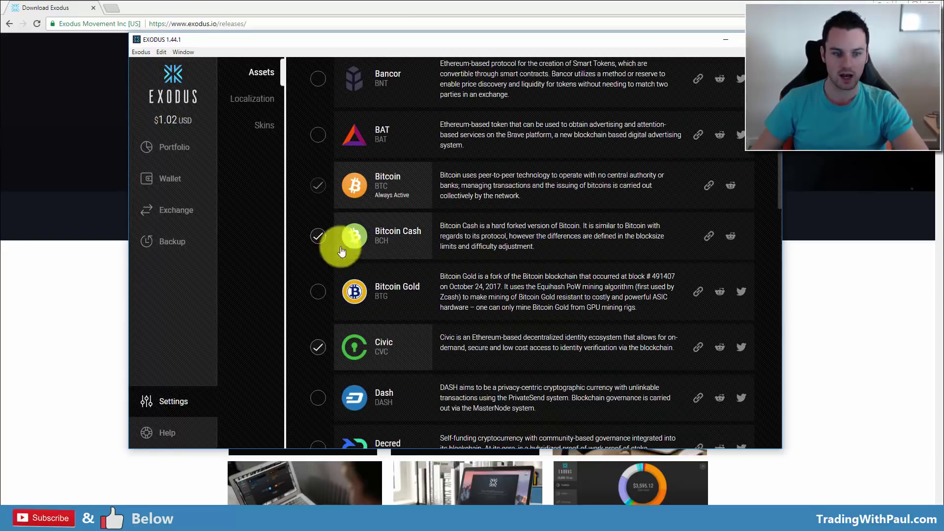
scroll(350, 263, "down", 4)
left_click(318, 201)
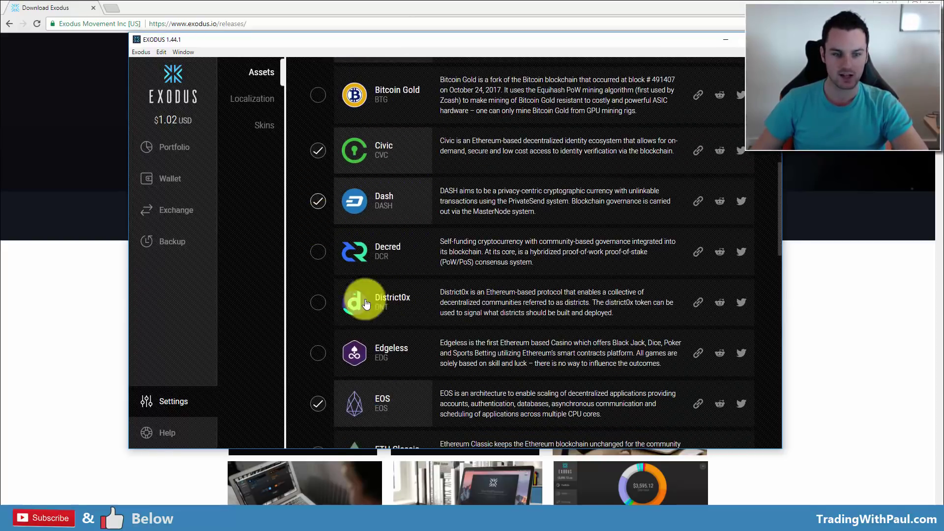
left_click(317, 302)
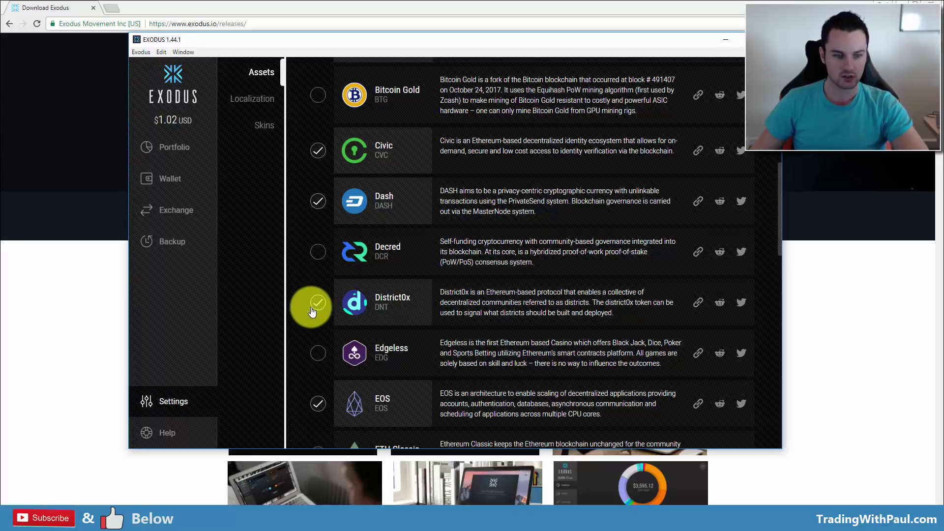
scroll(390, 205, "down", 7)
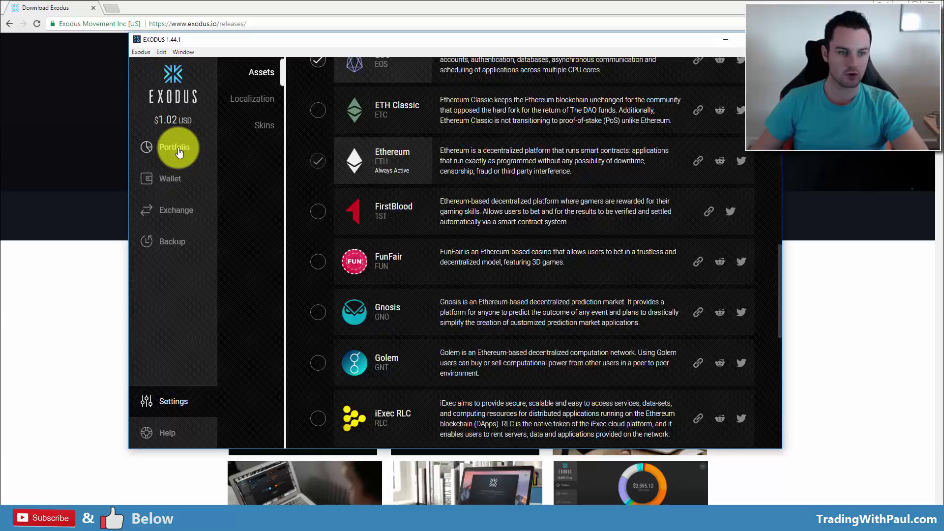
left_click(178, 151)
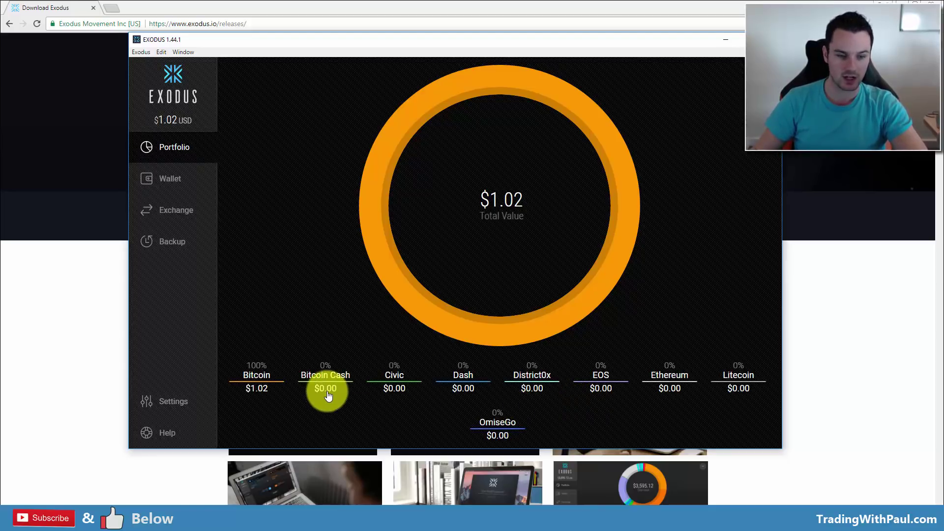
left_click(246, 399)
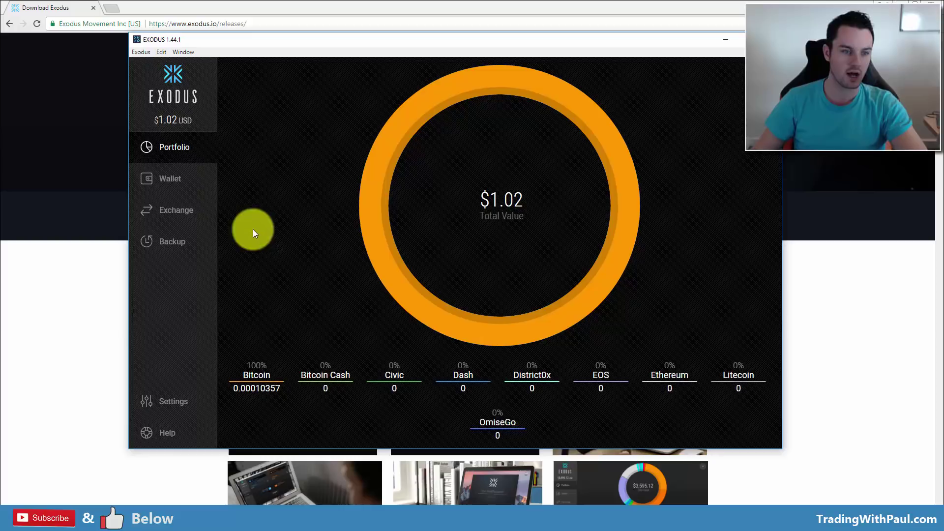
left_click(168, 401)
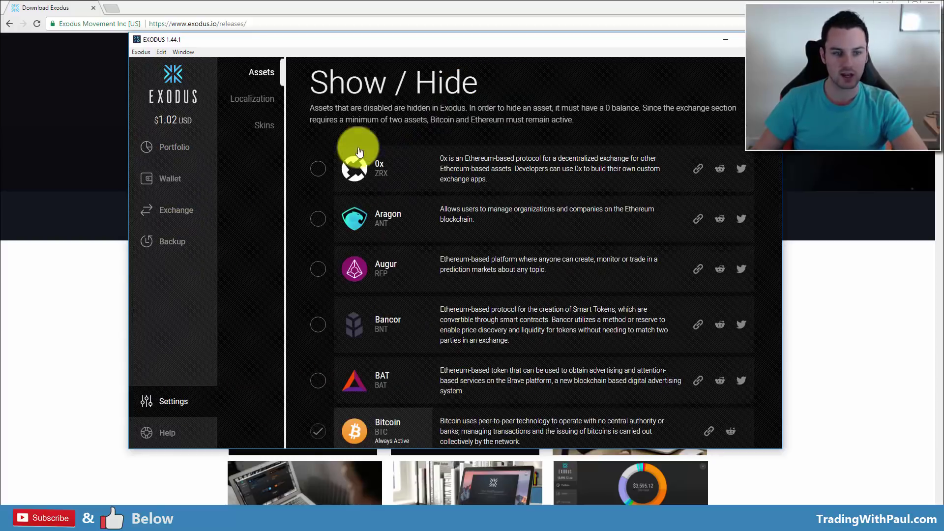
scroll(506, 392, "down", 15)
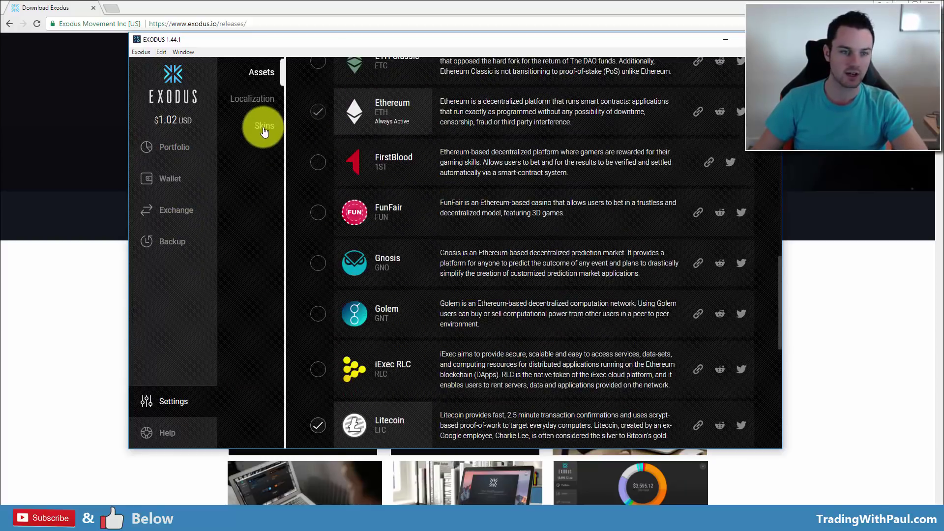
left_click(264, 130)
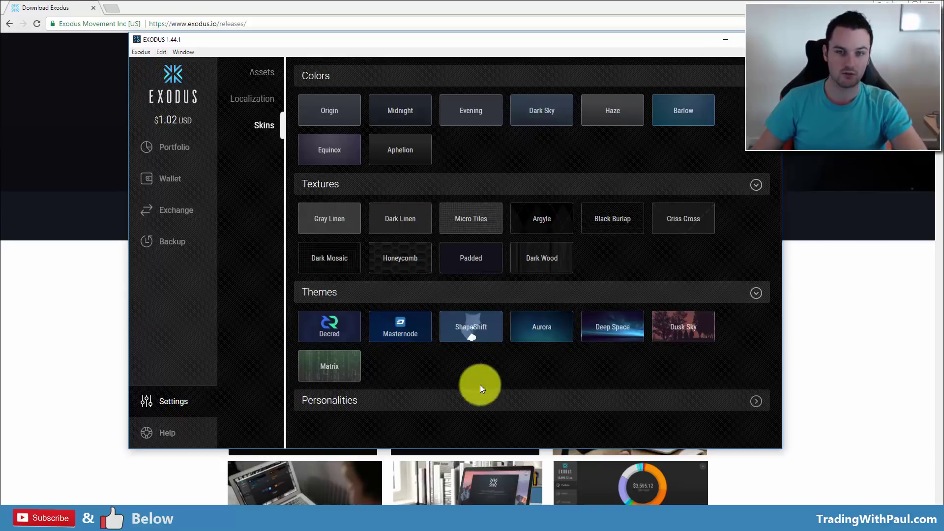
left_click(173, 244)
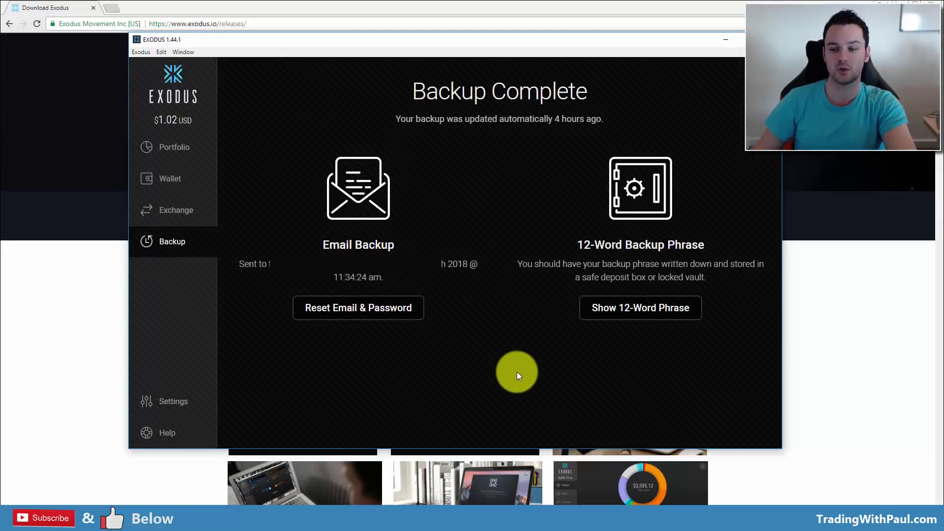
- Open the Bitcoin wallet and expand the transaction received 4 hours ago
left_click(172, 148)
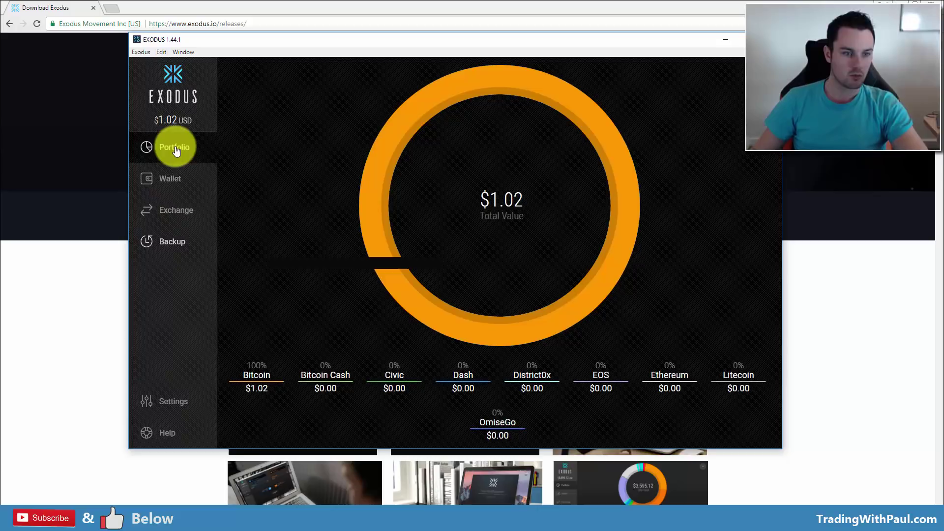
left_click(159, 177)
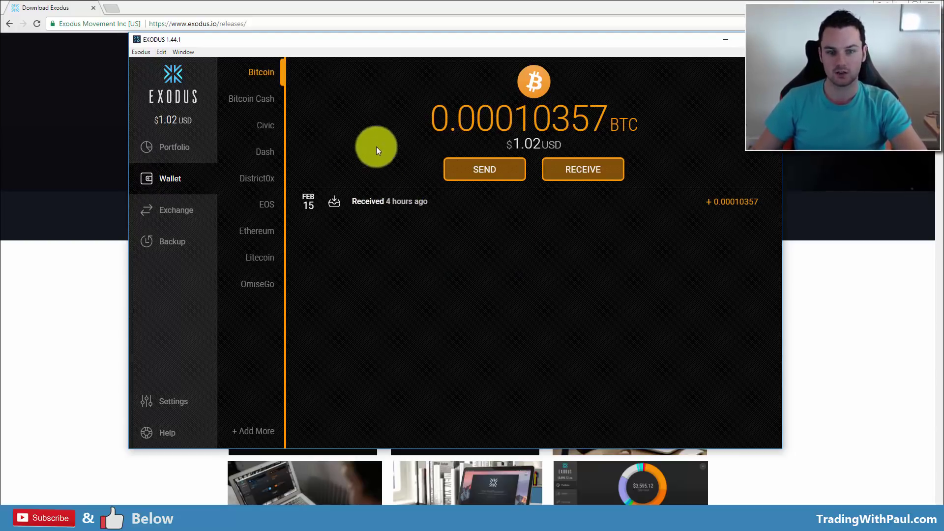
left_click(400, 202)
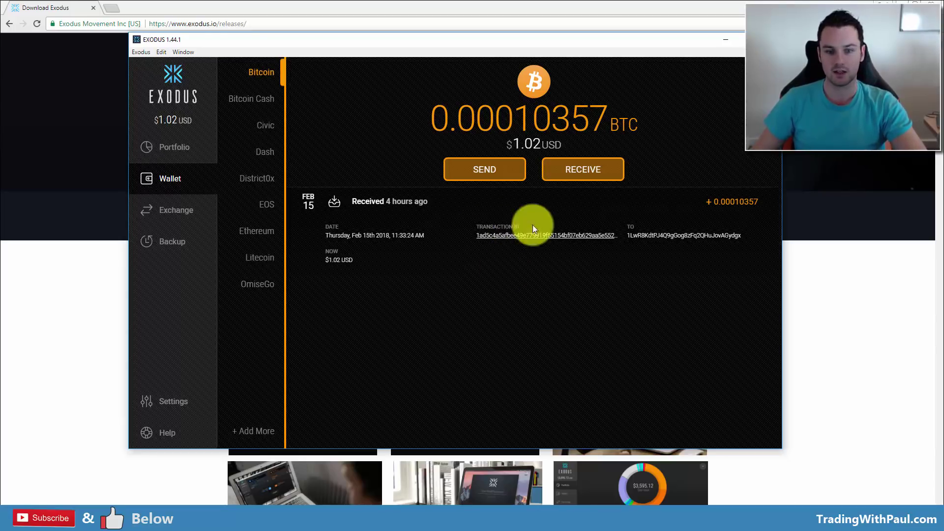
- Show the Bitcoin receive address with QR code, cycle alternates back to the original, and select it
left_click(588, 172)
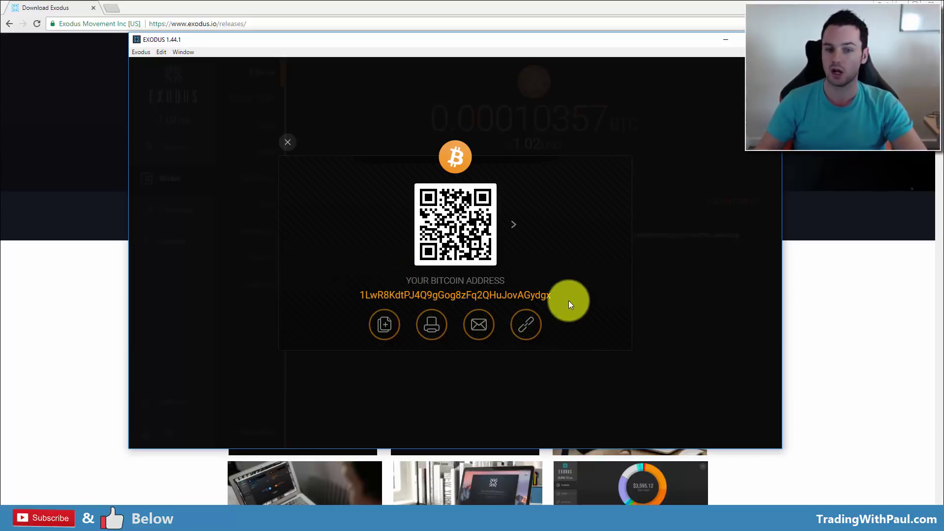
left_click(512, 225)
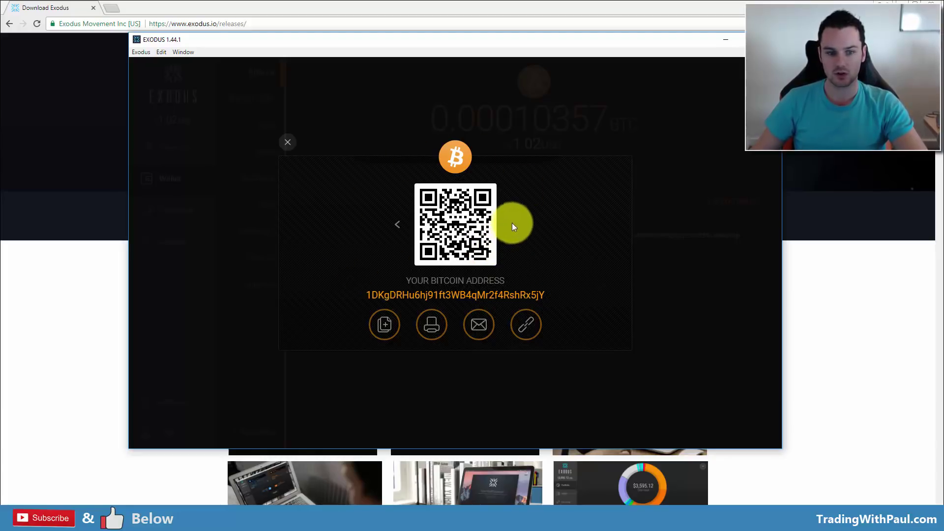
left_click(398, 227)
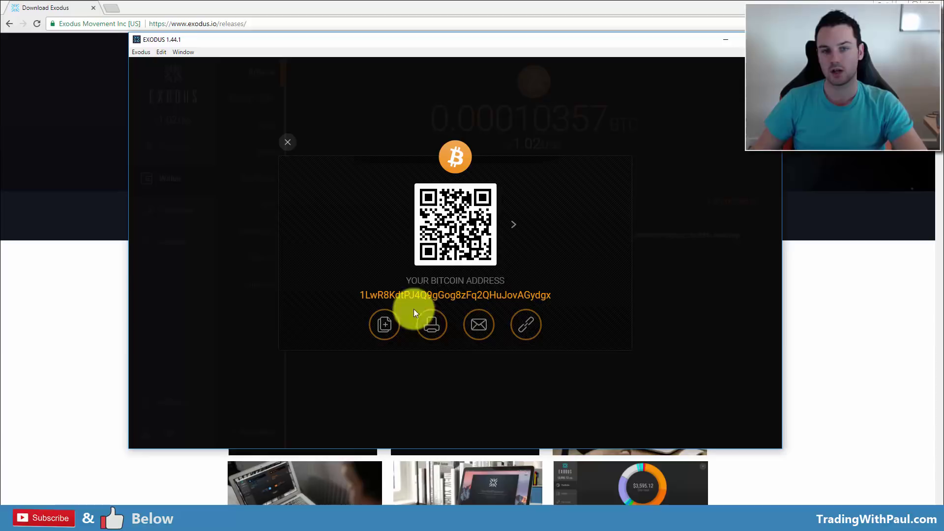
left_click(514, 224)
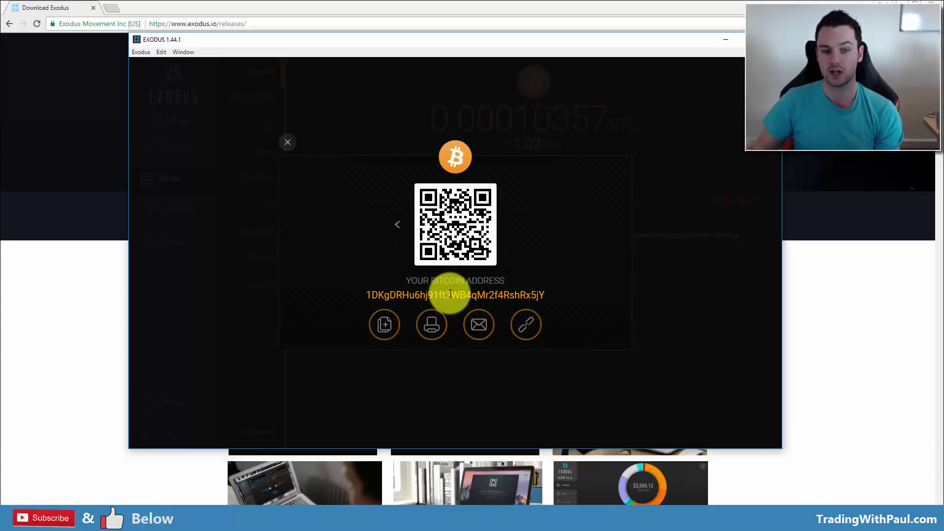
left_click(398, 225)
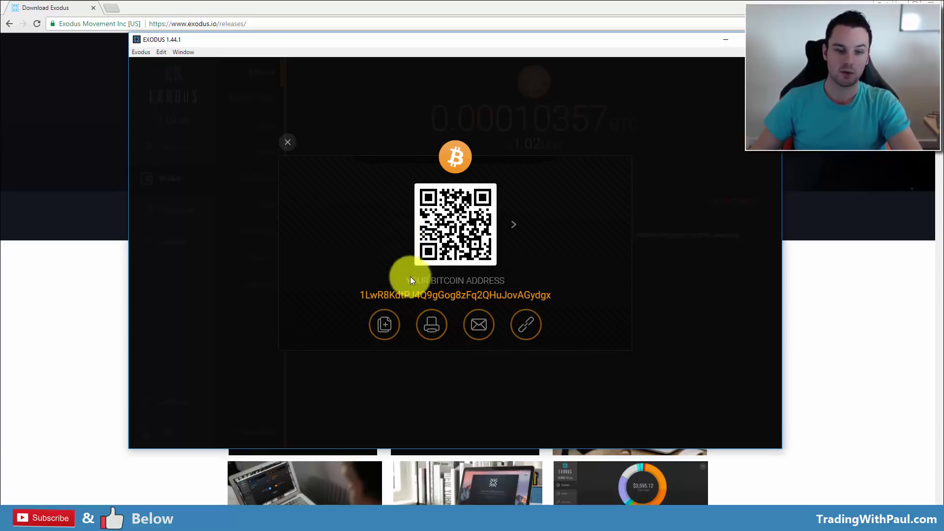
double_click(444, 294)
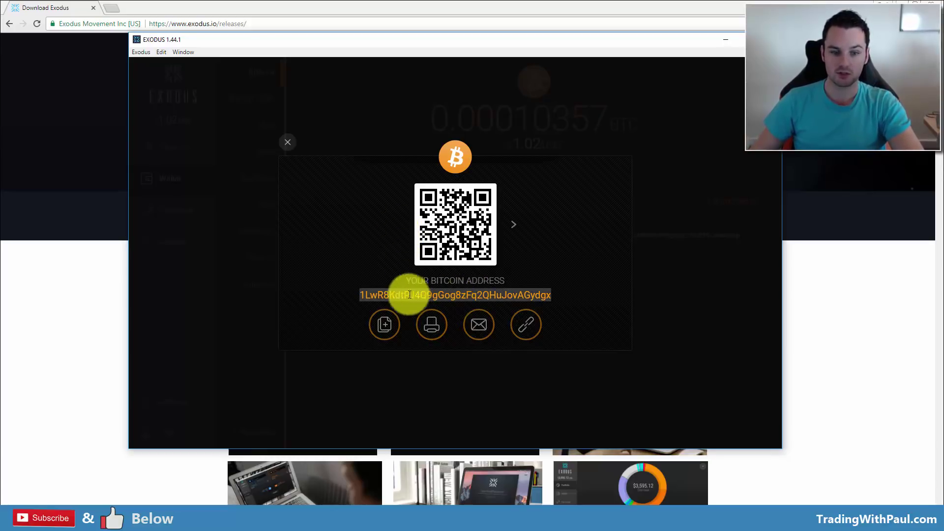
- Close the Bitcoin receive dialog and bring up the Bitcoin send form
left_click(288, 146)
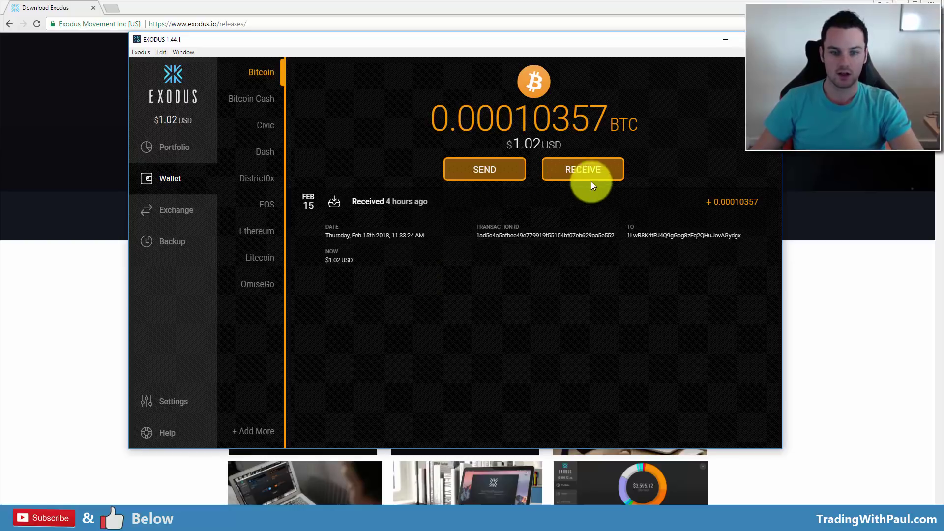
left_click(495, 172)
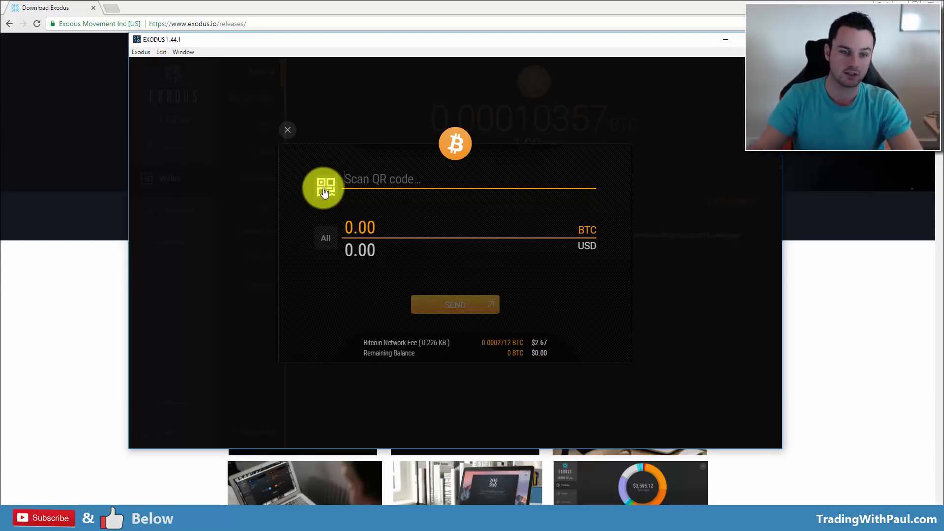
- Switch to the Bitcoin Cash wallet, view its receive address, then open and close its send form
left_click(287, 130)
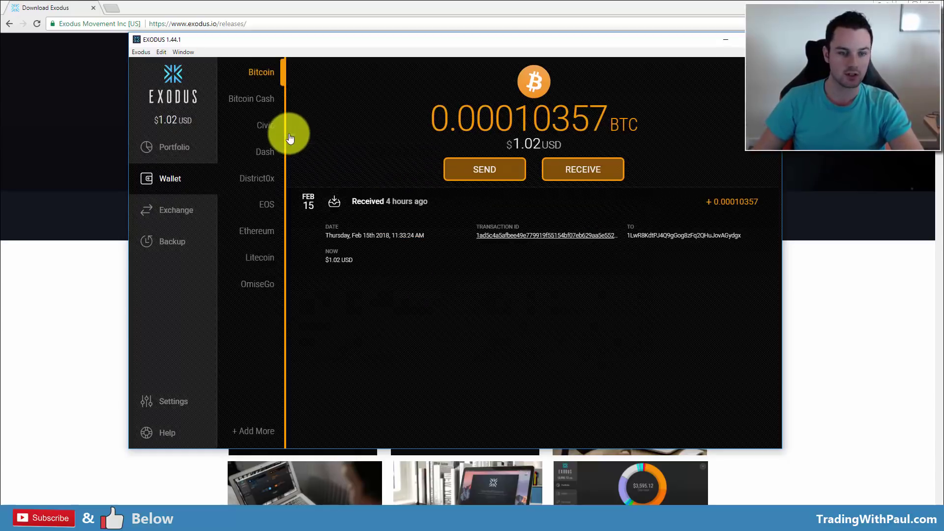
left_click(254, 99)
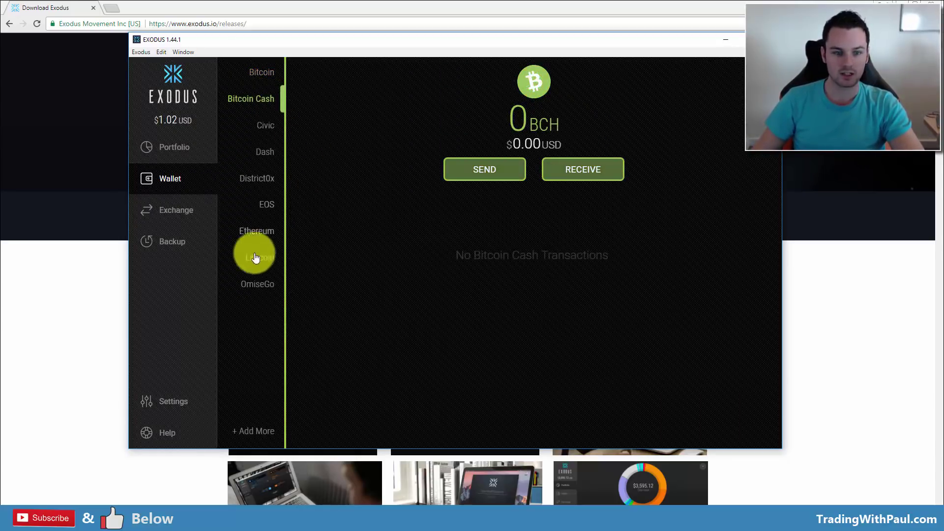
left_click(571, 171)
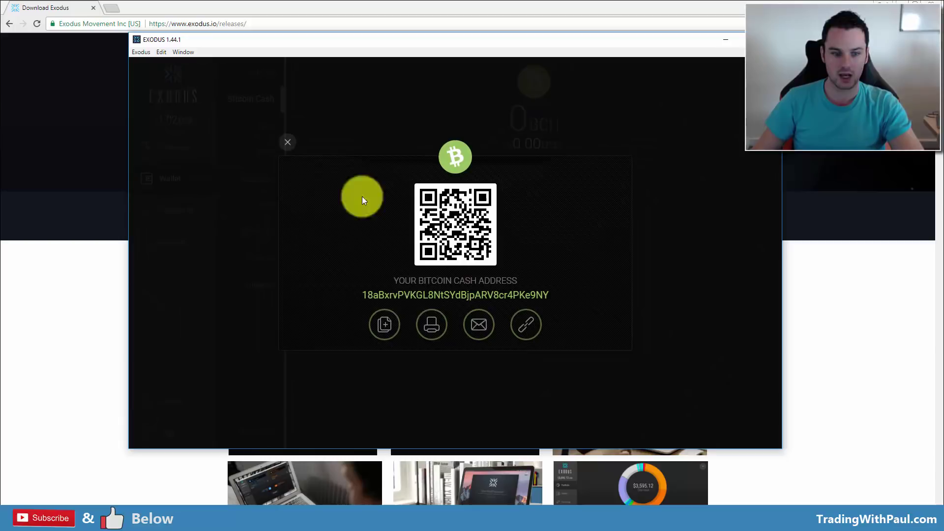
double_click(433, 294)
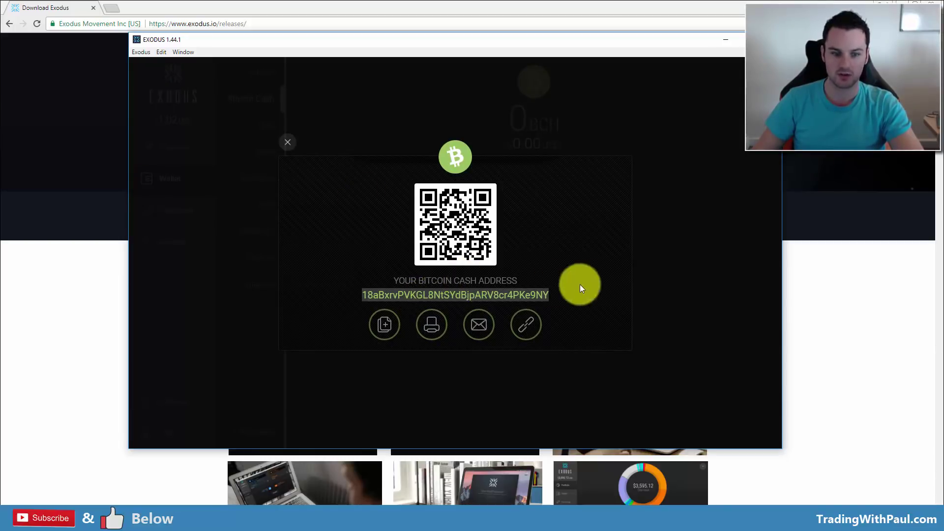
left_click(685, 279)
left_click(314, 136)
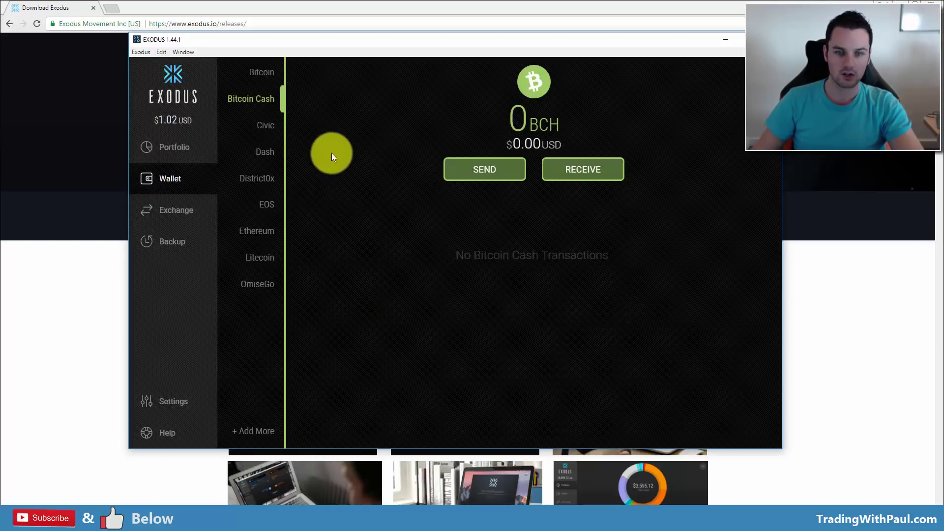
left_click(477, 180)
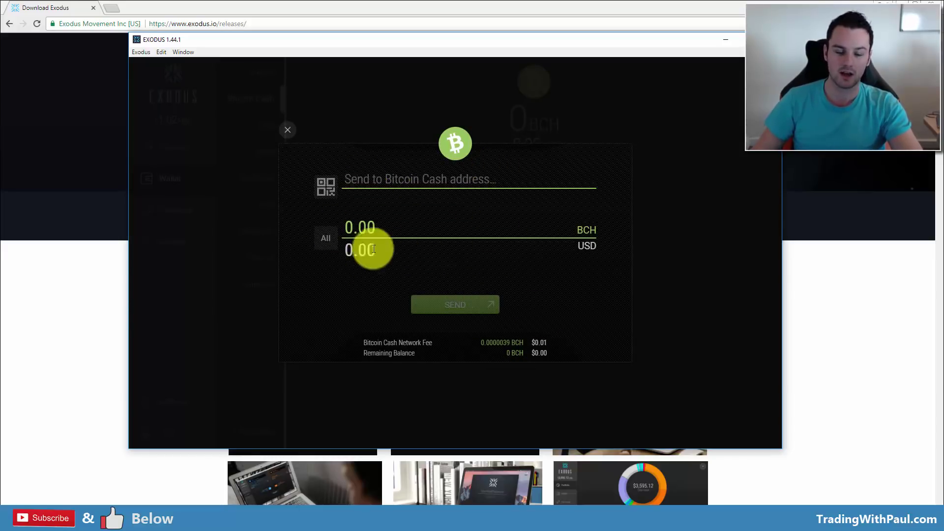
left_click(288, 130)
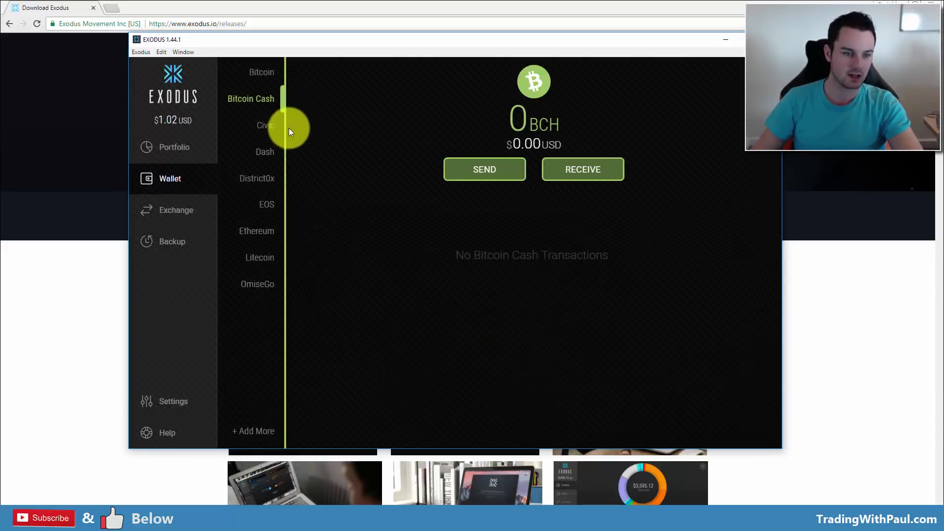
- Open the Exchange screen and browse both coin lists, leaving Bitcoin to Ethereum selected
left_click(179, 210)
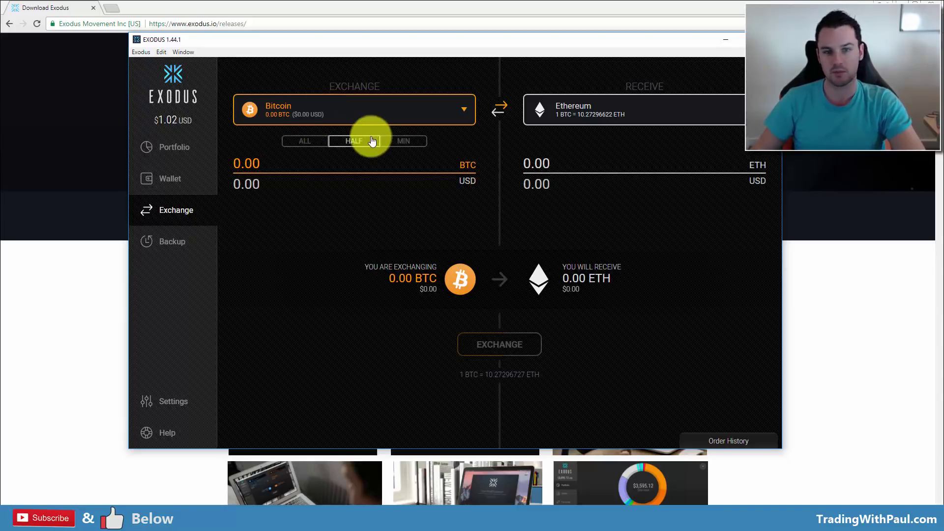
left_click(376, 108)
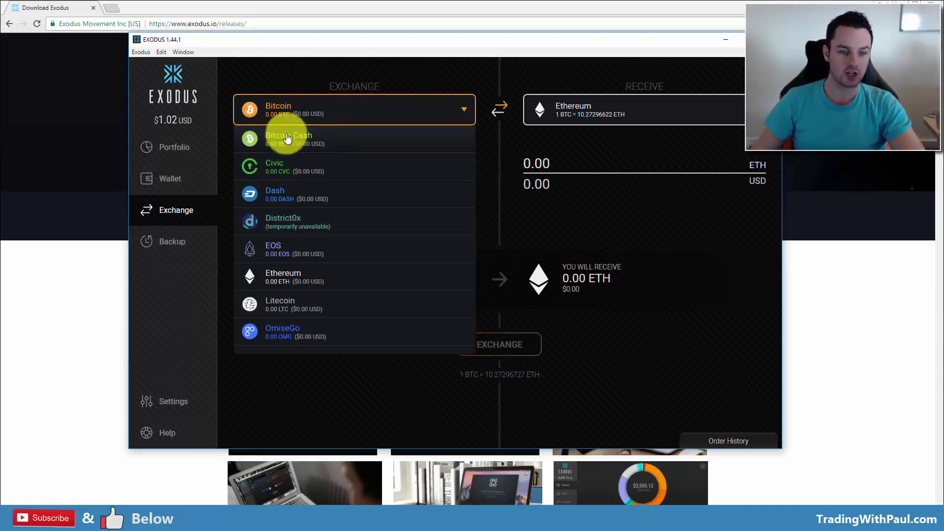
left_click(662, 149)
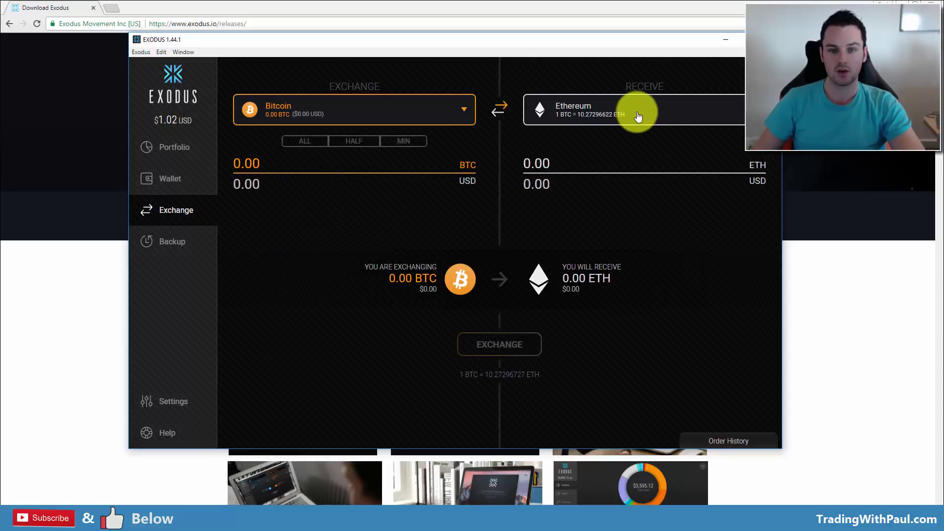
left_click(636, 110)
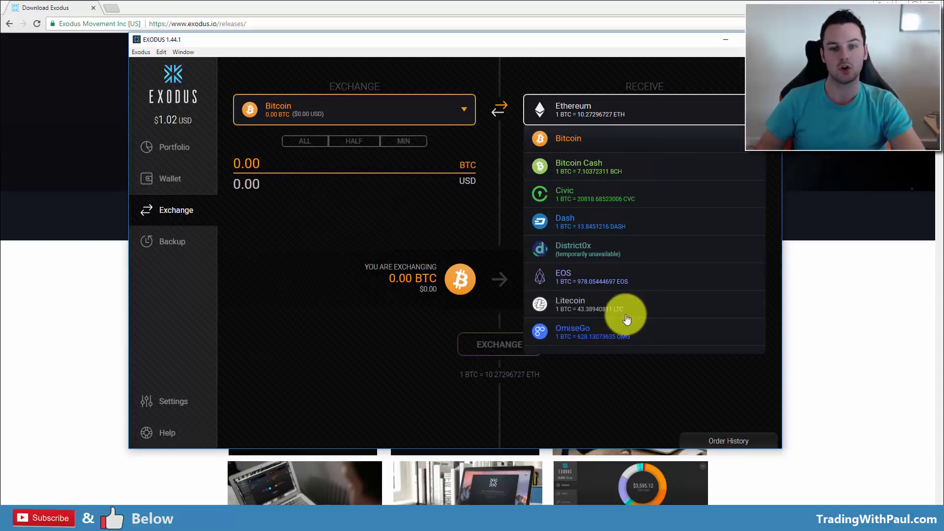
left_click(433, 207)
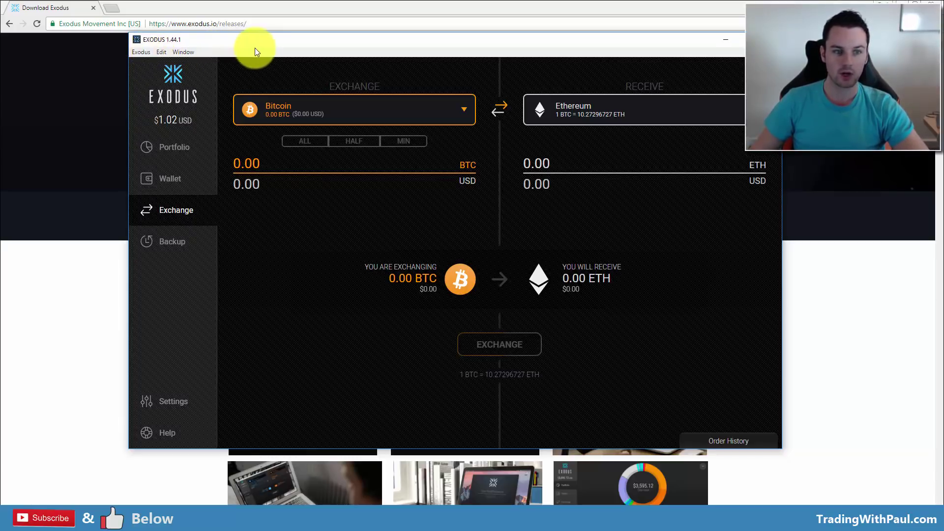
- Navigate the Exodus menu to Developer > Assets > Bitcoin for the private-key export tools
left_click(148, 50)
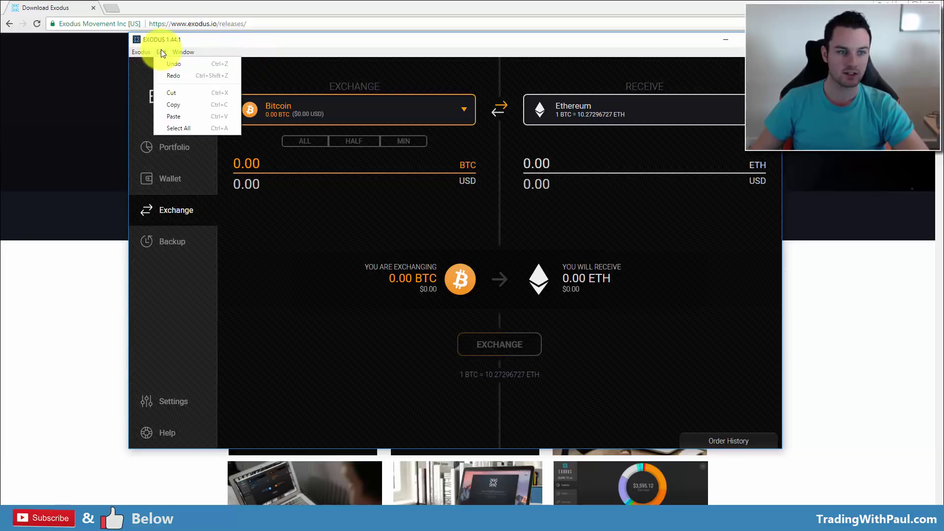
mouse_move(187, 49)
mouse_move(147, 52)
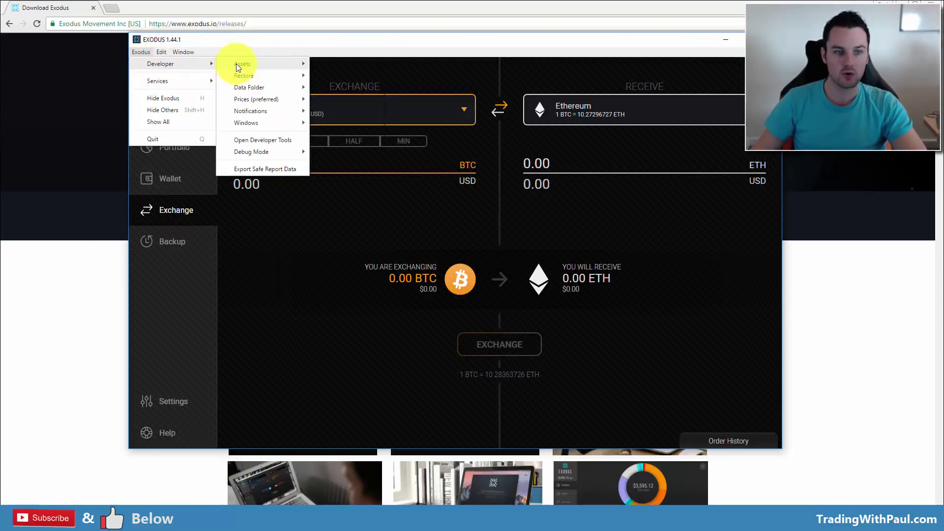
mouse_move(238, 64)
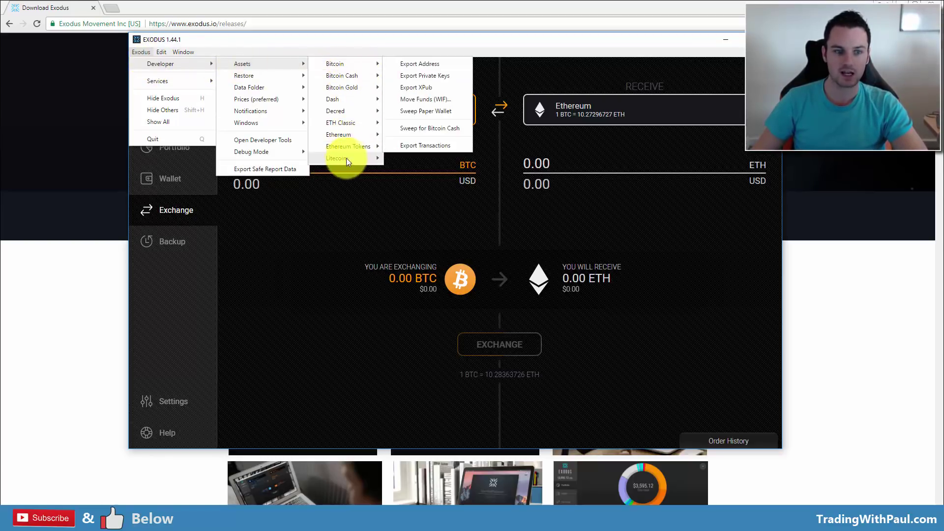
mouse_move(358, 66)
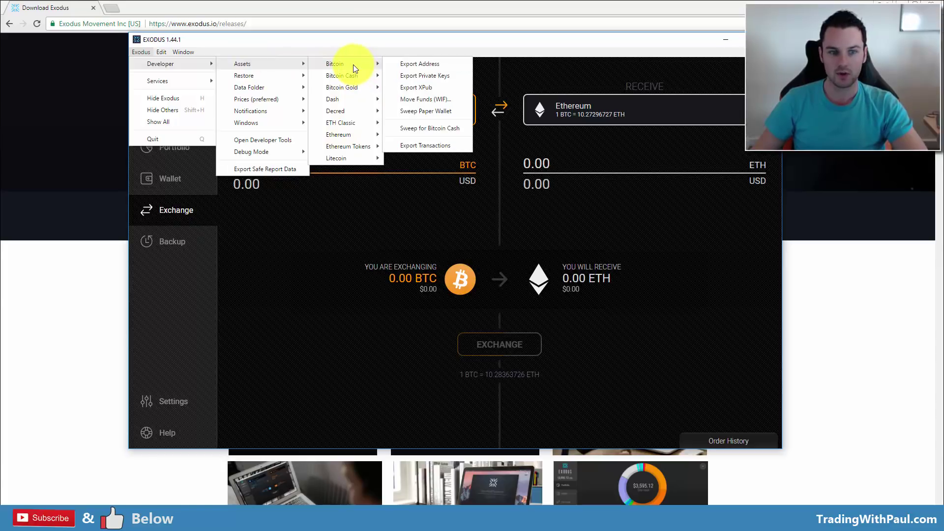
- Export the Bitcoin addresses with private keys to a CSV file in exodus-exports, confirming both dialogs
left_click(444, 76)
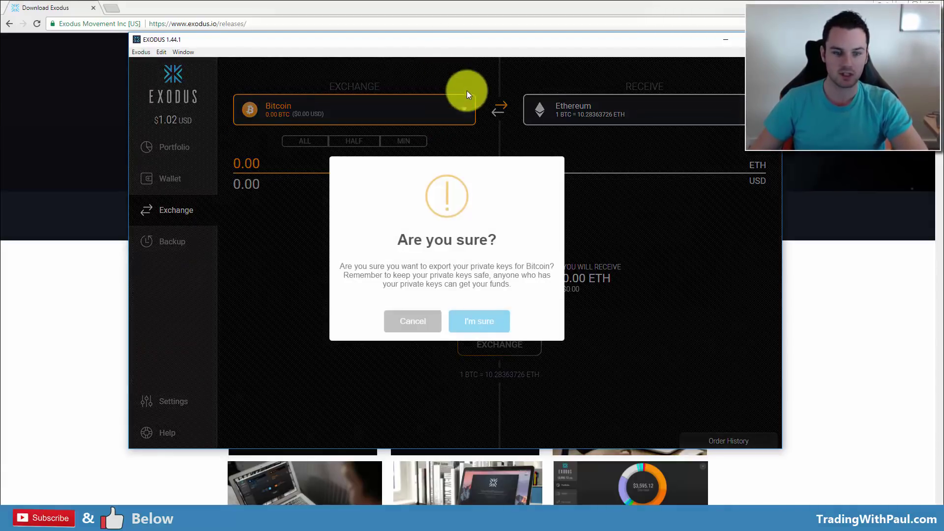
left_click(482, 326)
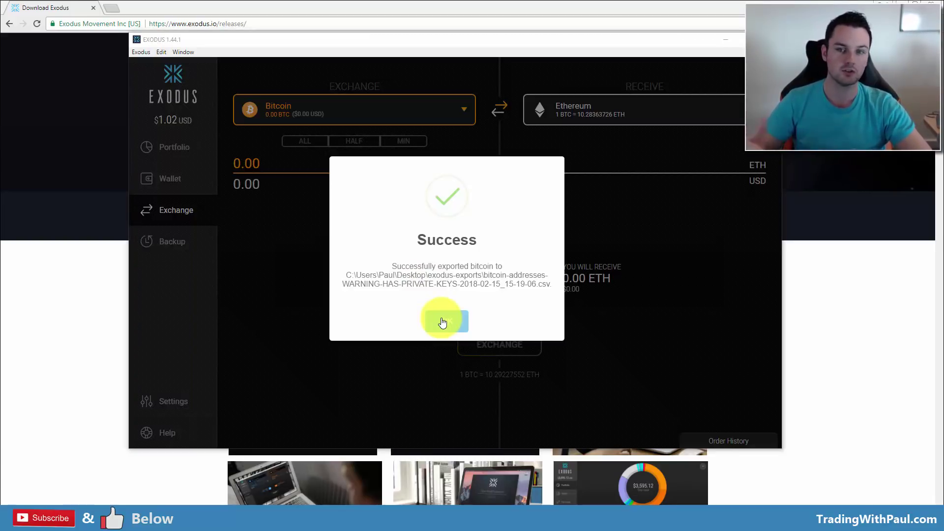
left_click(445, 323)
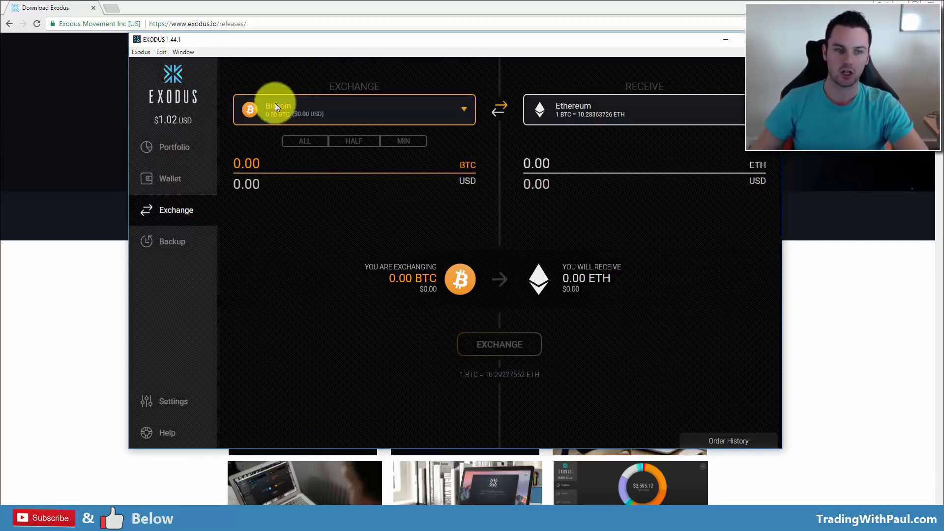
left_click(141, 52)
mouse_move(143, 63)
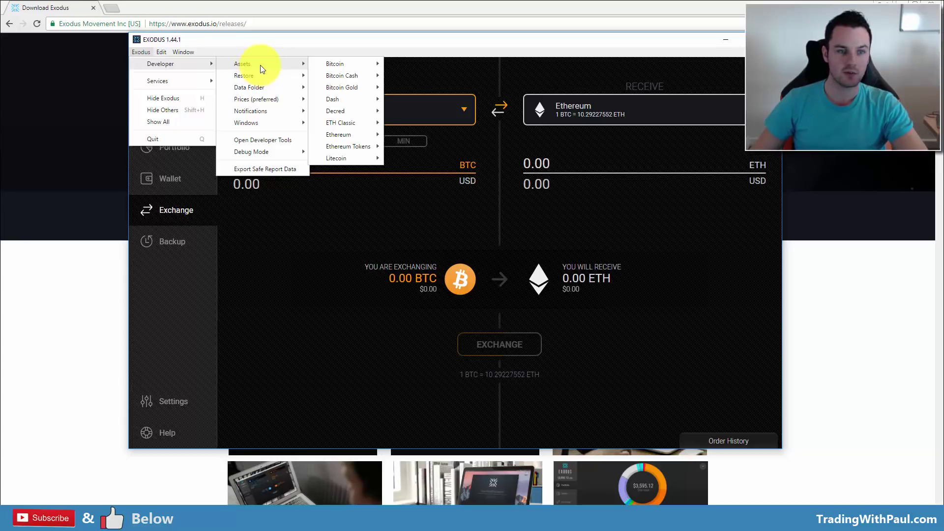
mouse_move(355, 134)
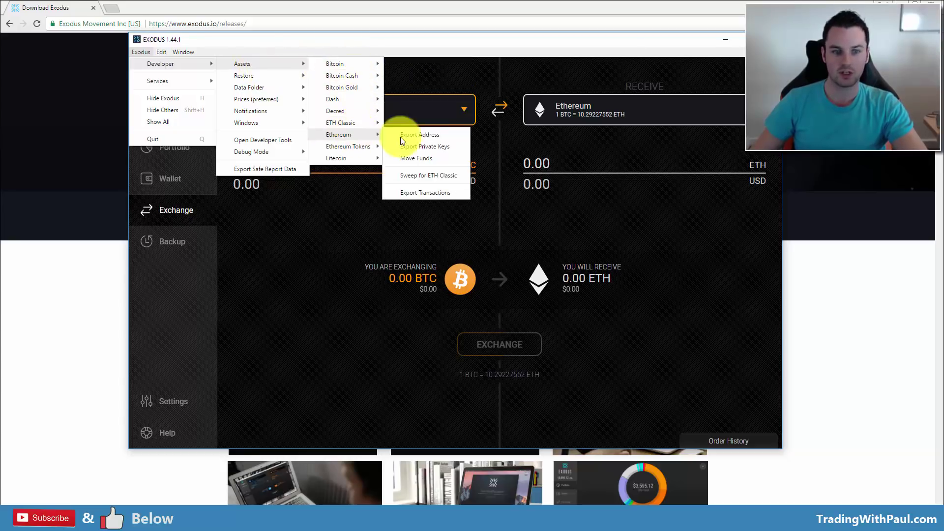
left_click(437, 149)
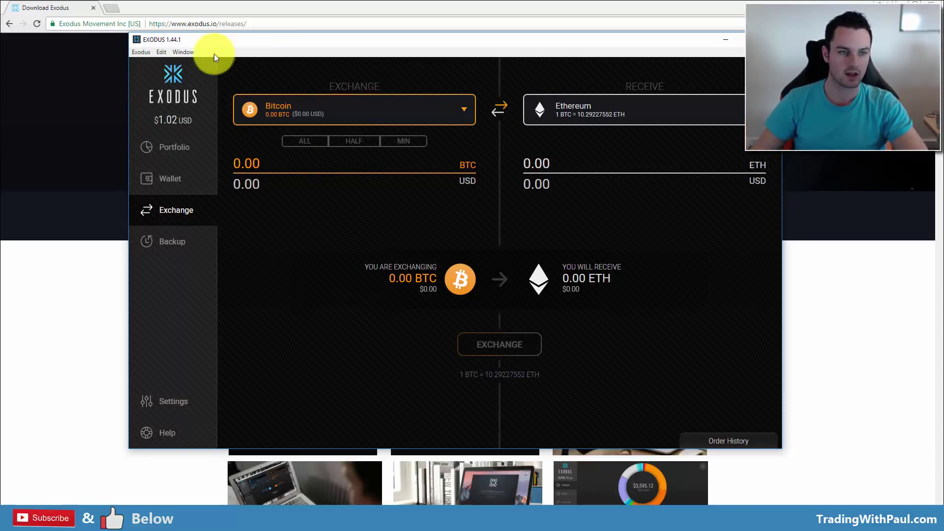
left_click(144, 52)
mouse_move(148, 64)
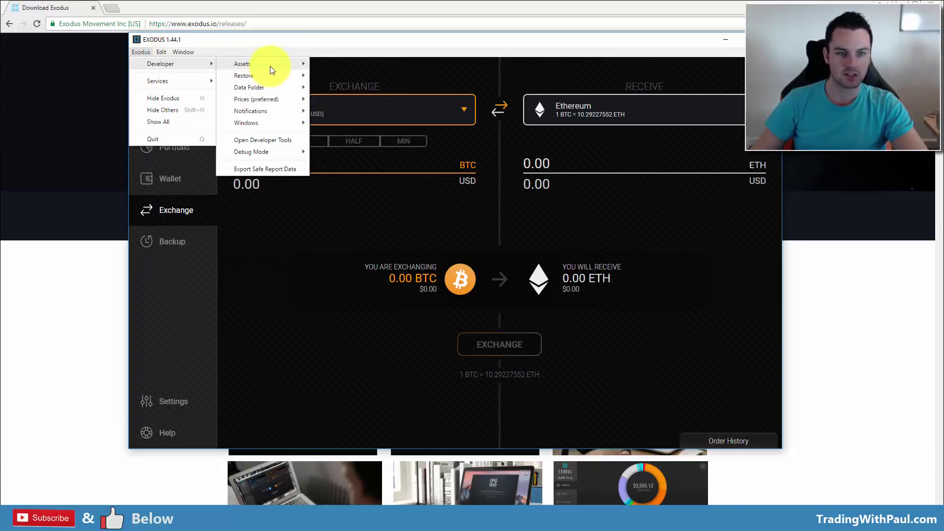
mouse_move(270, 65)
mouse_move(354, 69)
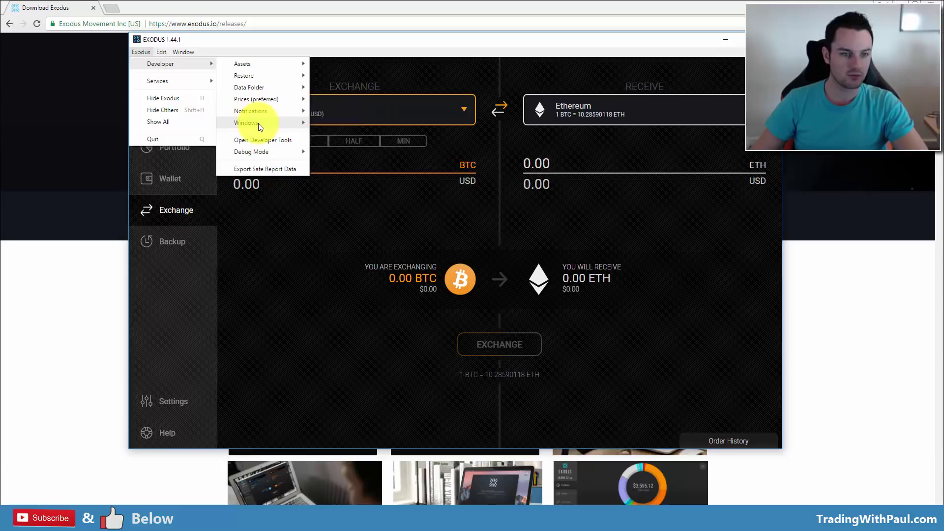
left_click(316, 112)
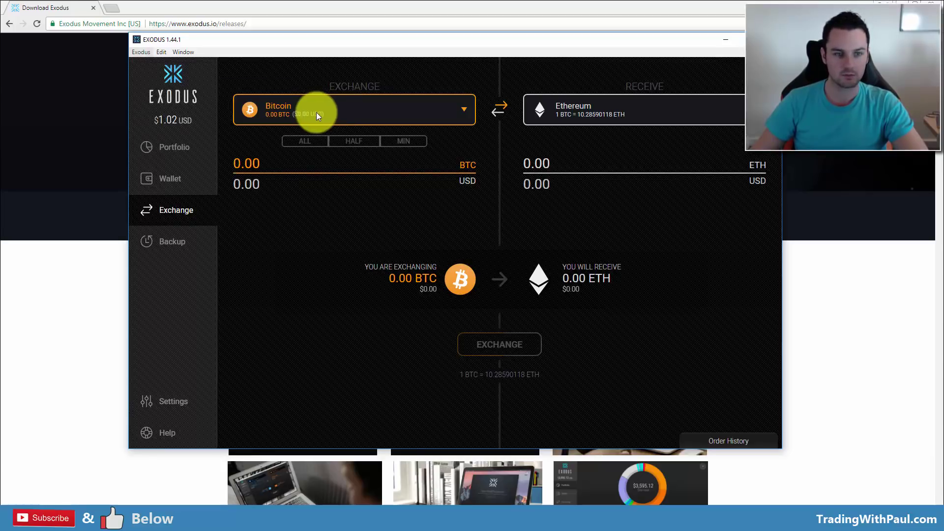
left_click(145, 51)
mouse_move(161, 65)
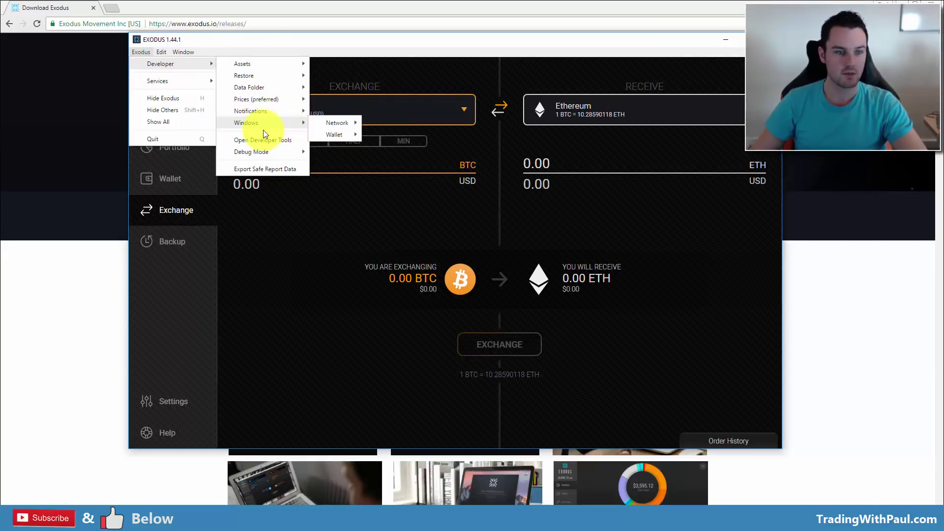
mouse_move(182, 78)
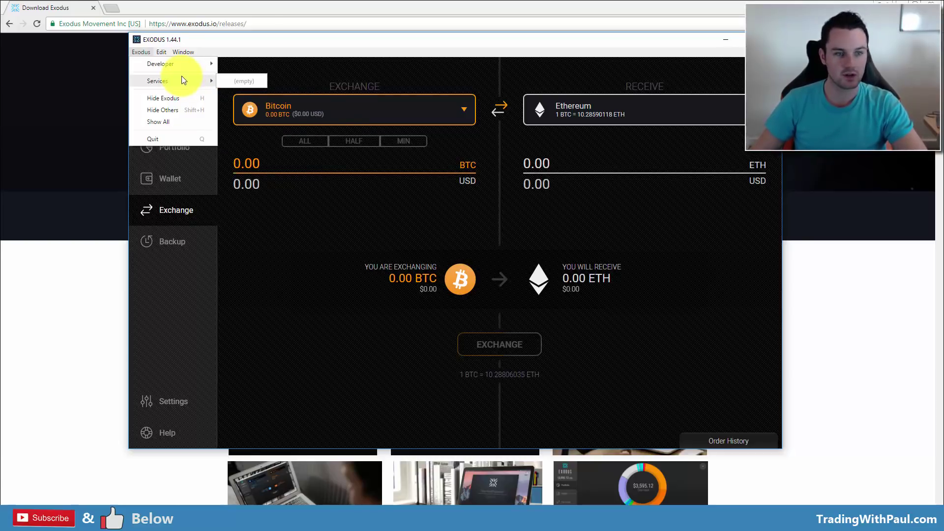
left_click(281, 302)
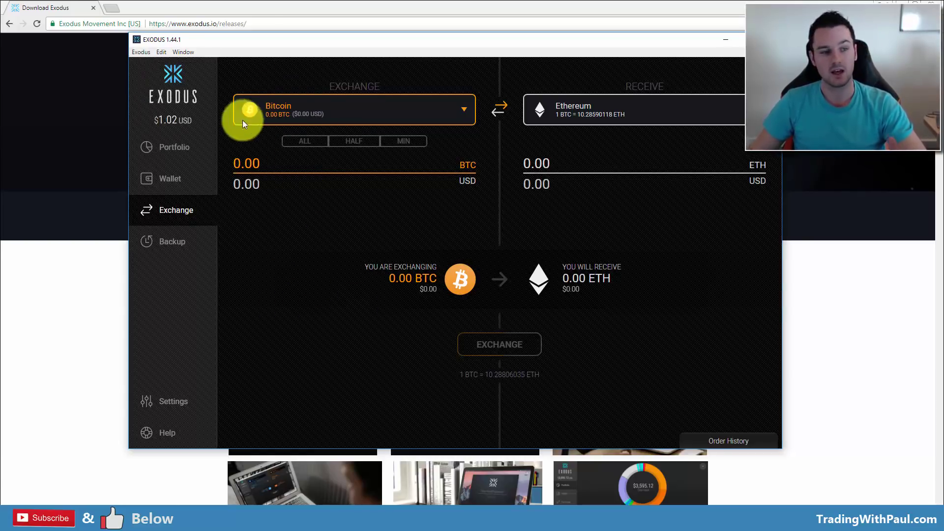
- Return to the Portfolio screen showing $1.02 total, 100% in Bitcoin
left_click(174, 148)
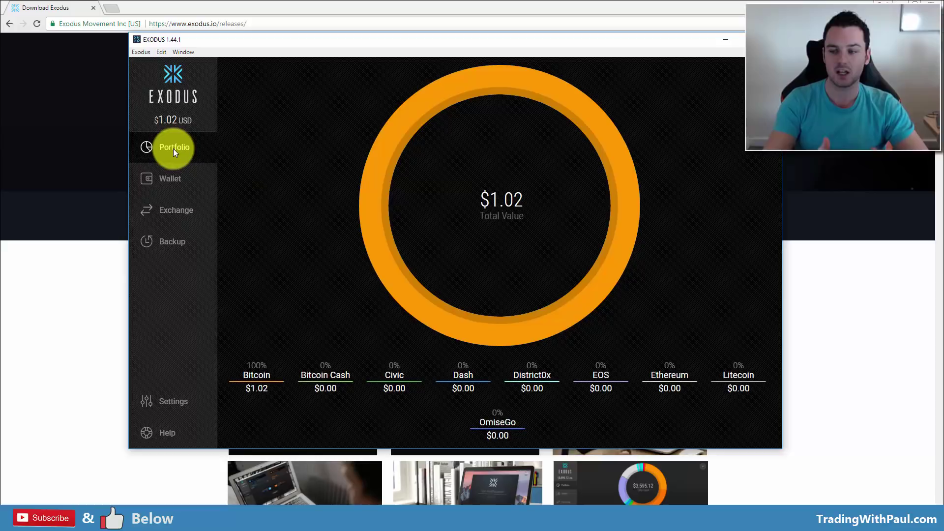